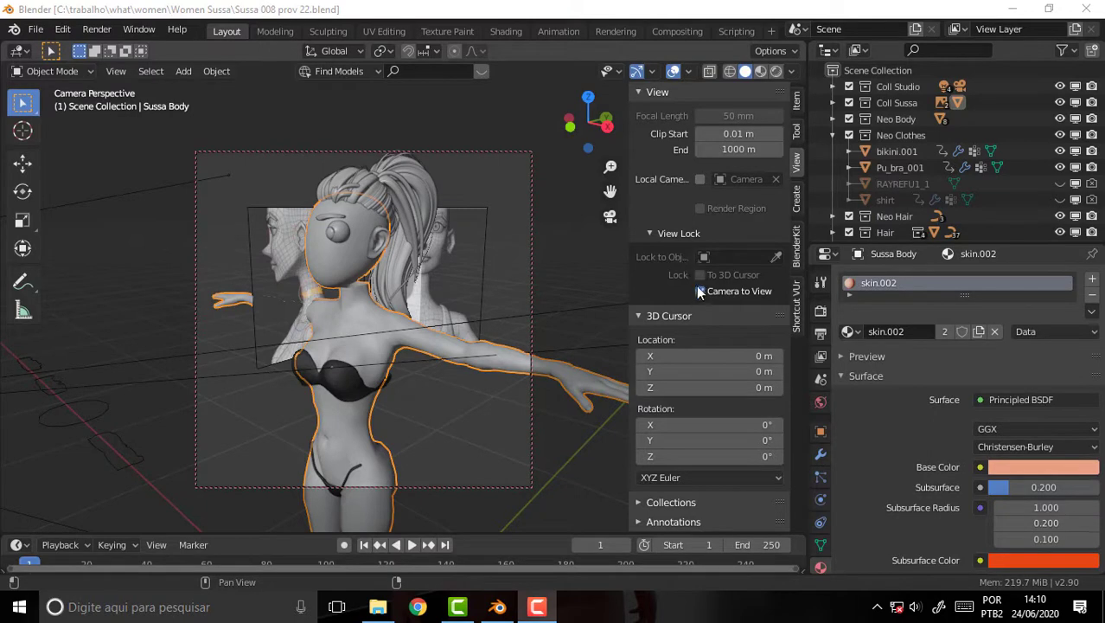
- Orbit and pan around the character, checking it through the scene camera
mouse_move(562, 269)
middle_down()
mouse_move(559, 253)
mouse_move(562, 263)
middle_up()
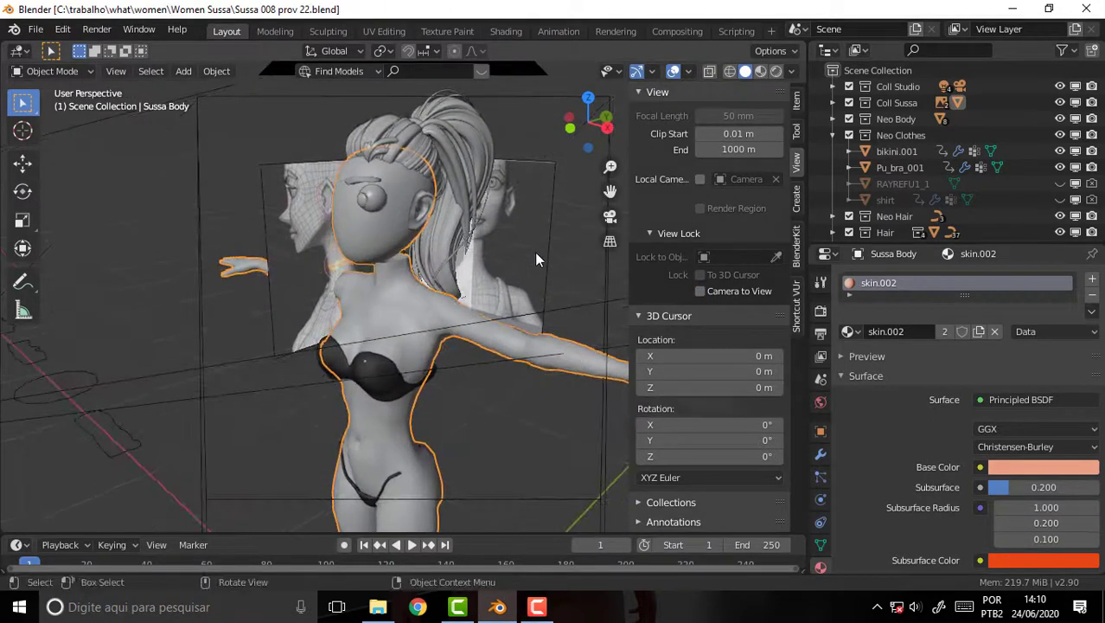
key(KP_0)
mouse_move(610, 189)
mouse_down()
mouse_move(606, 154)
mouse_move(613, 202)
mouse_up()
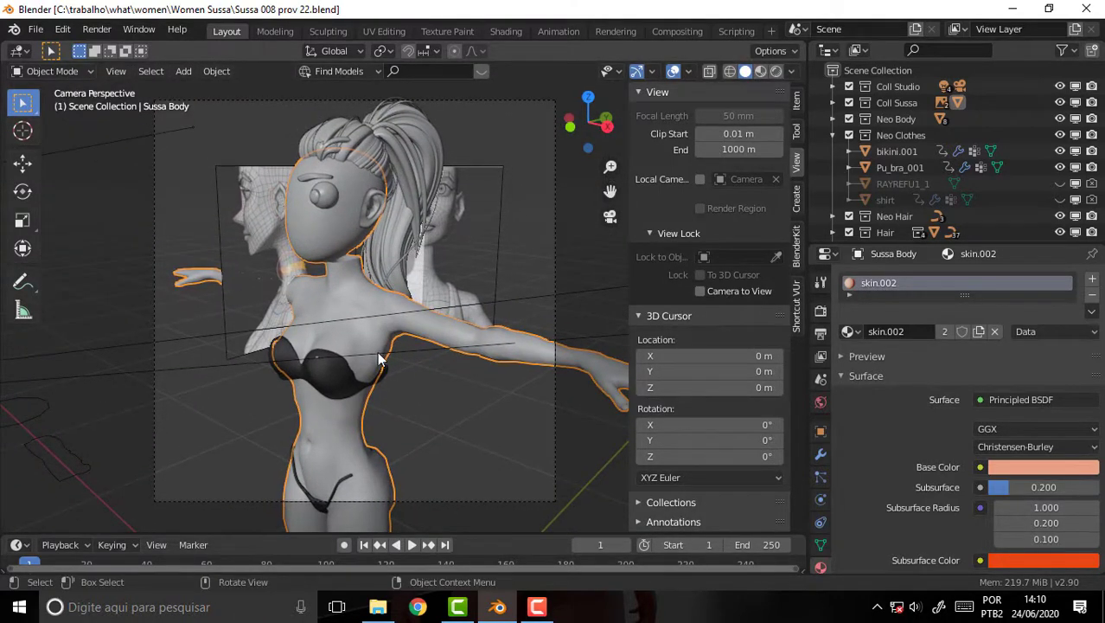
mouse_move(462, 234)
middle_down()
mouse_move(177, 217)
mouse_move(495, 216)
mouse_move(469, 223)
middle_up()
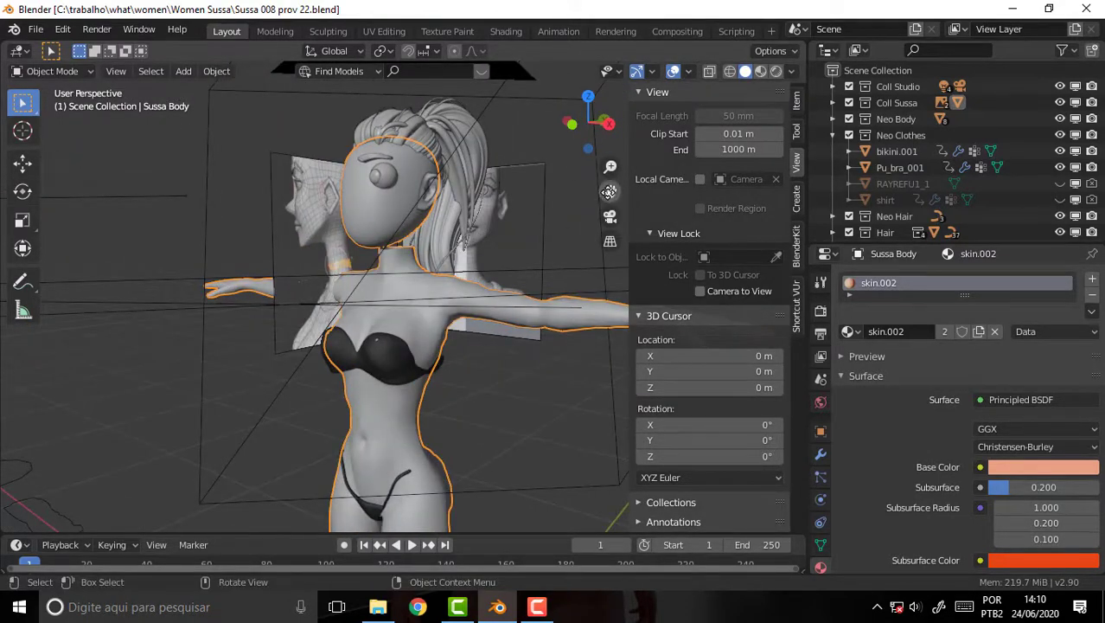
drag(610, 190, 562, 156)
mouse_move(447, 239)
middle_down()
mouse_move(477, 248)
mouse_move(440, 260)
middle_up()
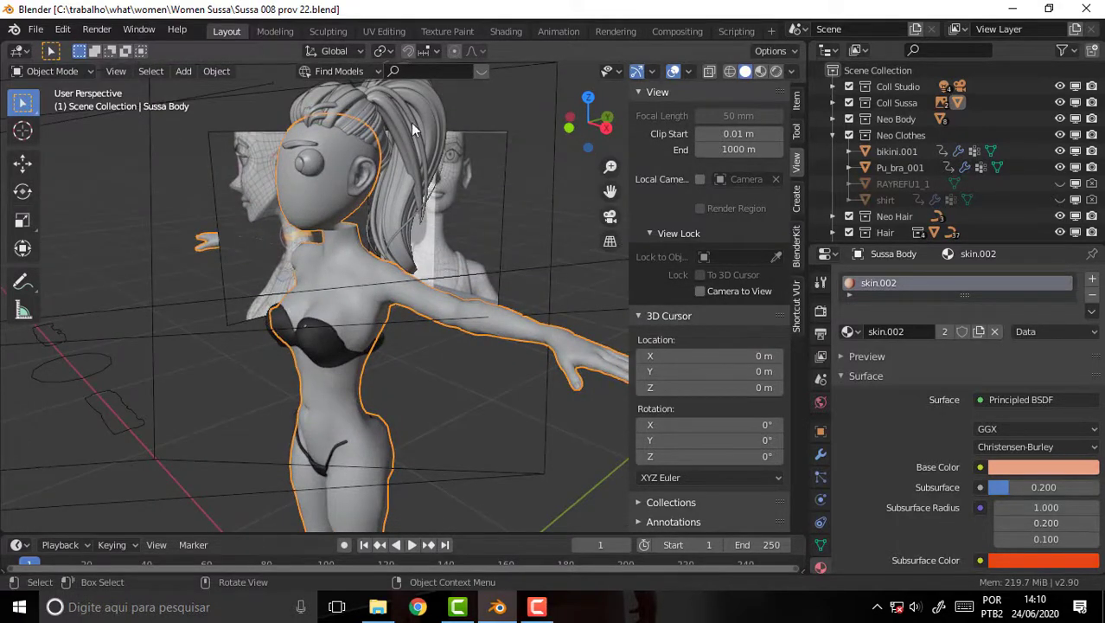
drag(609, 190, 616, 242)
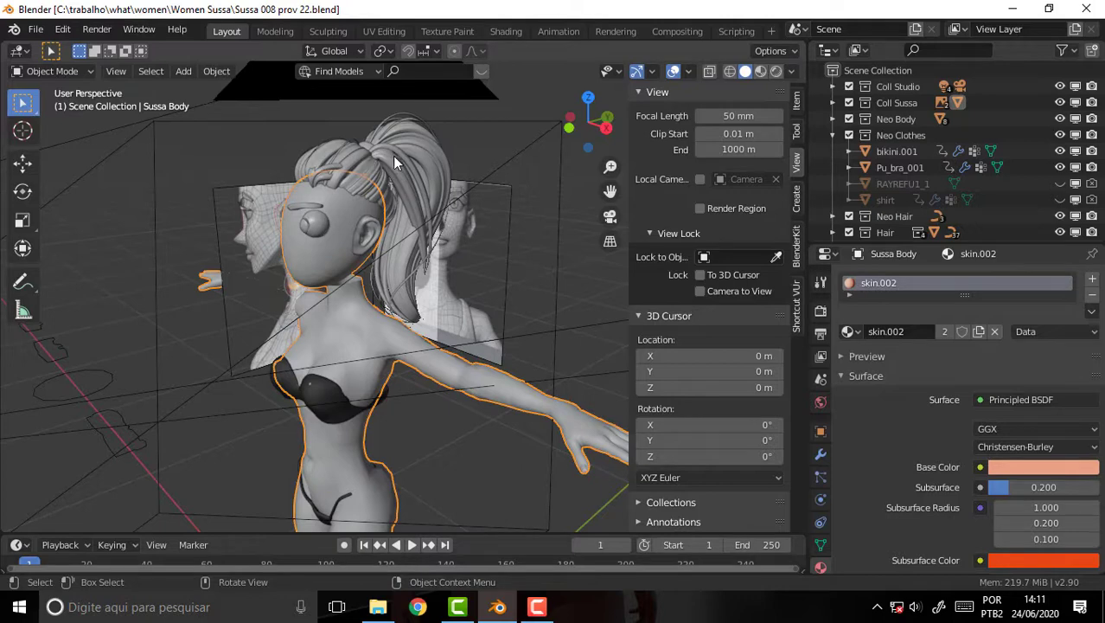
- Select the Tricy Ear mesh and show it in UV Editing beside the 3C Painted 4096.png texture
scroll(429, 216, up, 3)
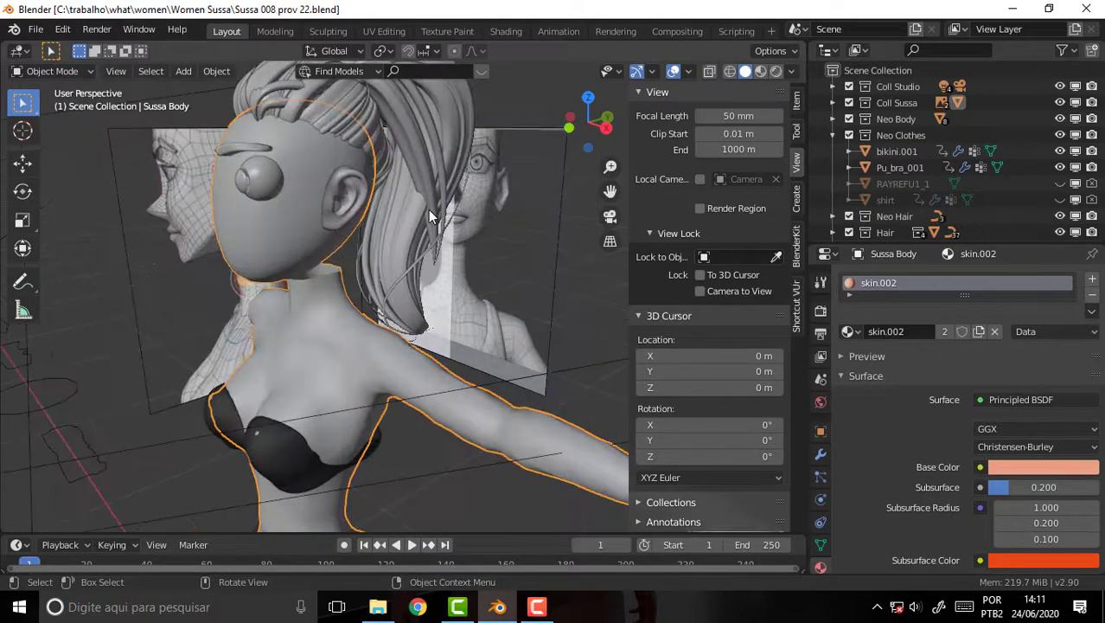
scroll(430, 216, down, 3)
scroll(429, 215, up, 2)
middle_drag(428, 209, 489, 211)
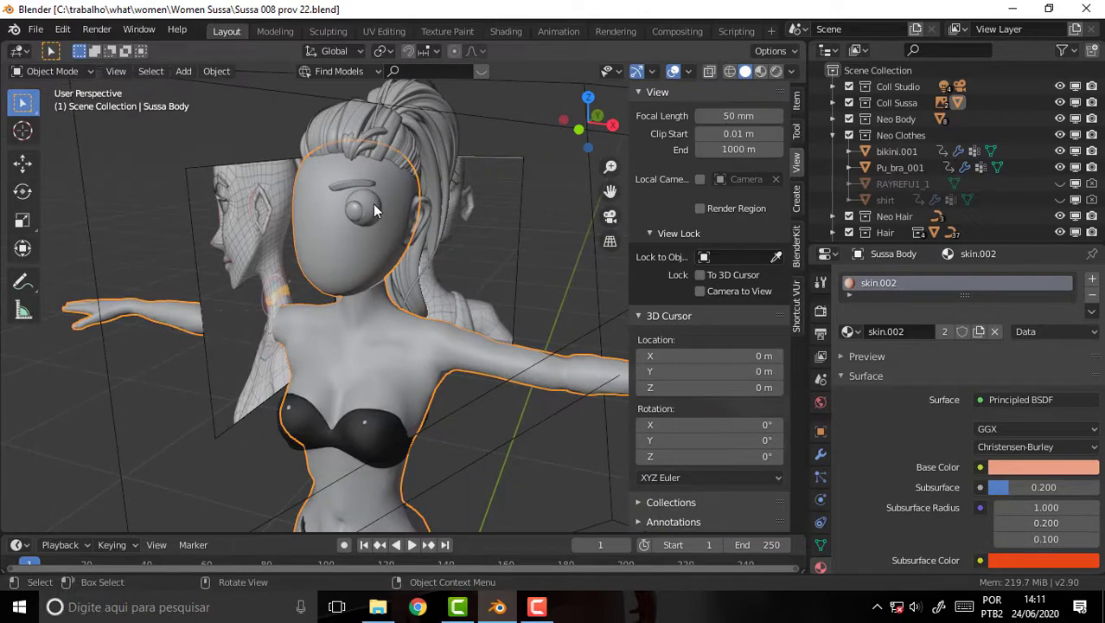
click(424, 210)
scroll(483, 203, up, 3)
mouse_move(484, 201)
middle_down()
mouse_move(414, 196)
mouse_move(632, 184)
mouse_move(501, 294)
mouse_move(493, 324)
middle_up()
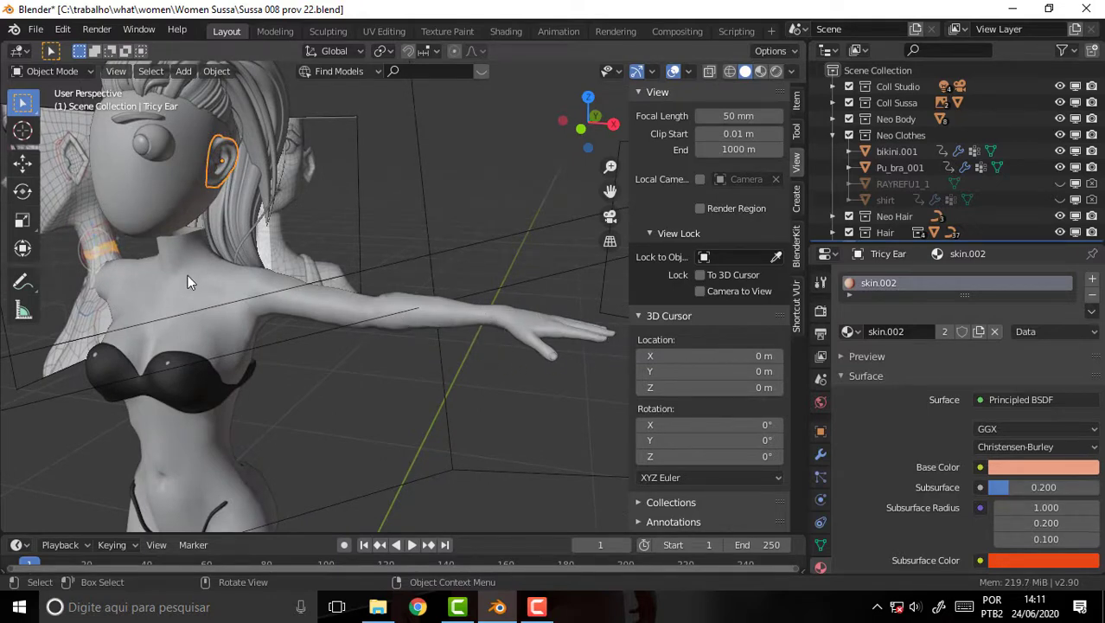
scroll(560, 242, up, 2)
drag(610, 190, 292, 294)
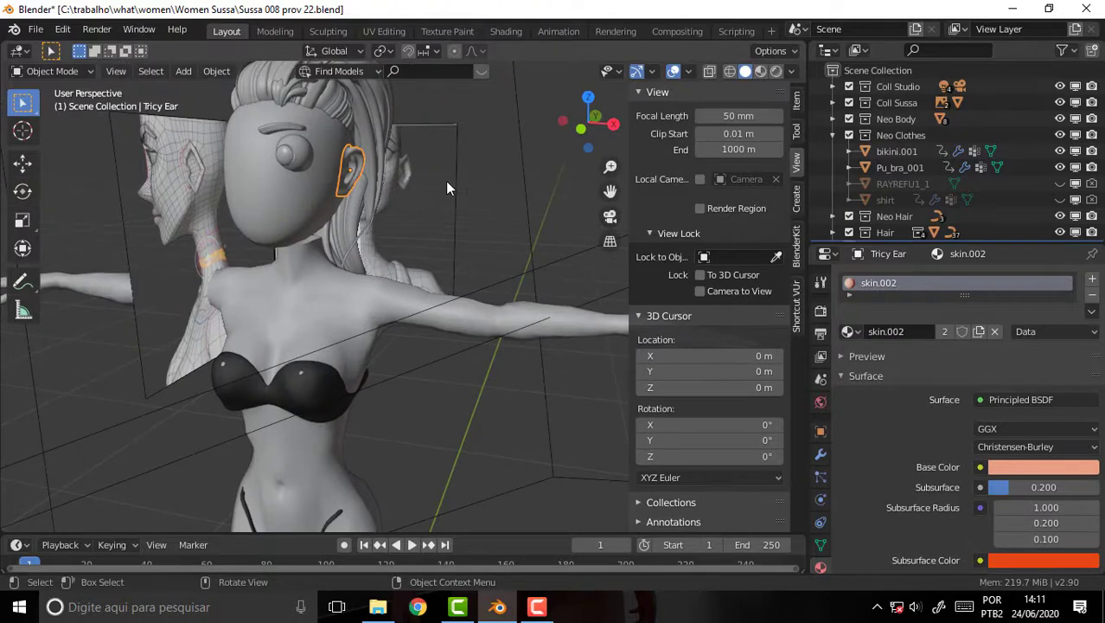
click(384, 32)
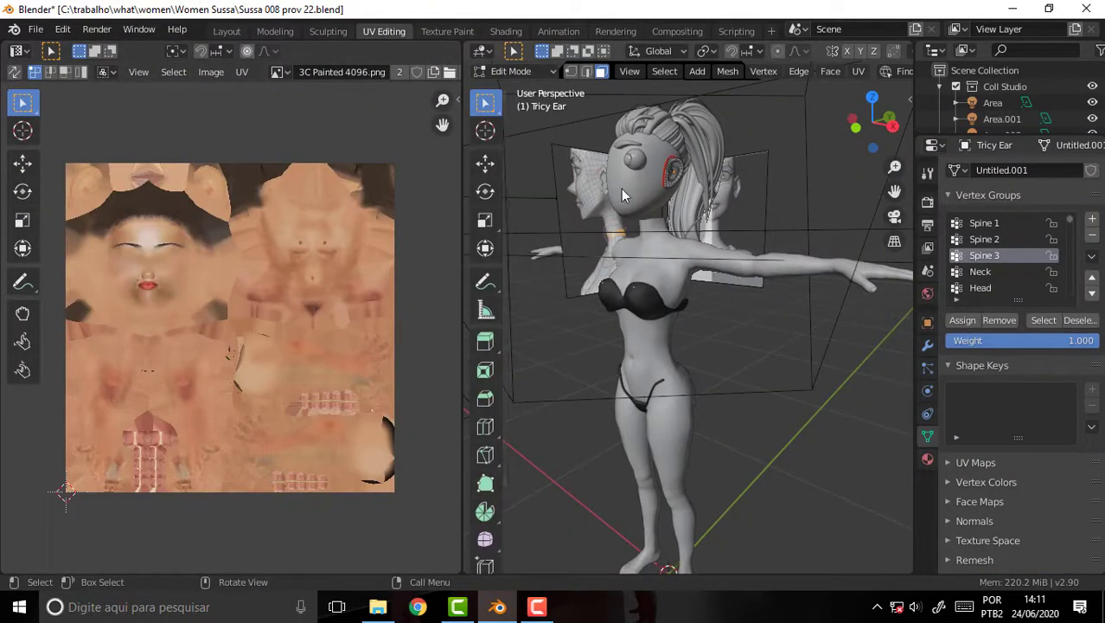
- Edit Sussa Body and select its linked parts to show UVs, then return to Layout
click(513, 71)
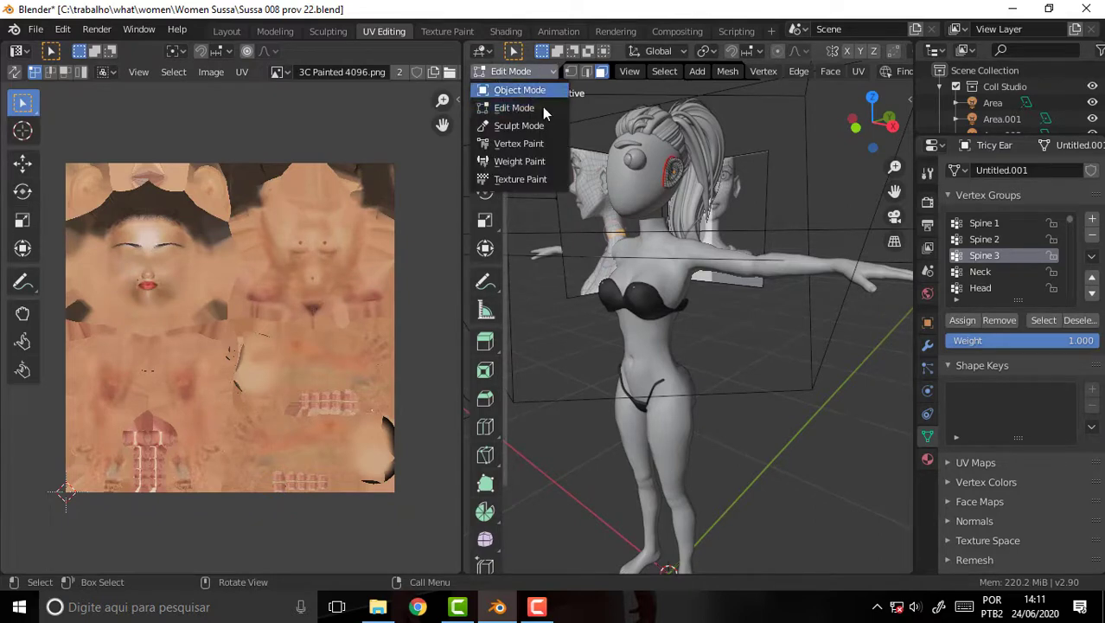
click(519, 90)
click(664, 249)
click(534, 74)
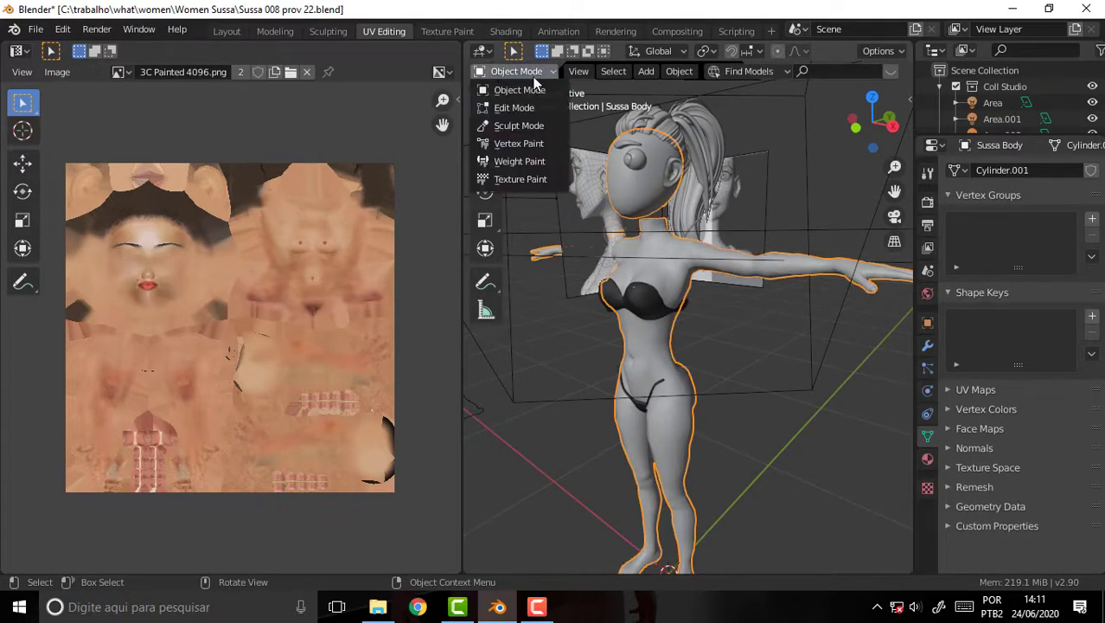
click(515, 107)
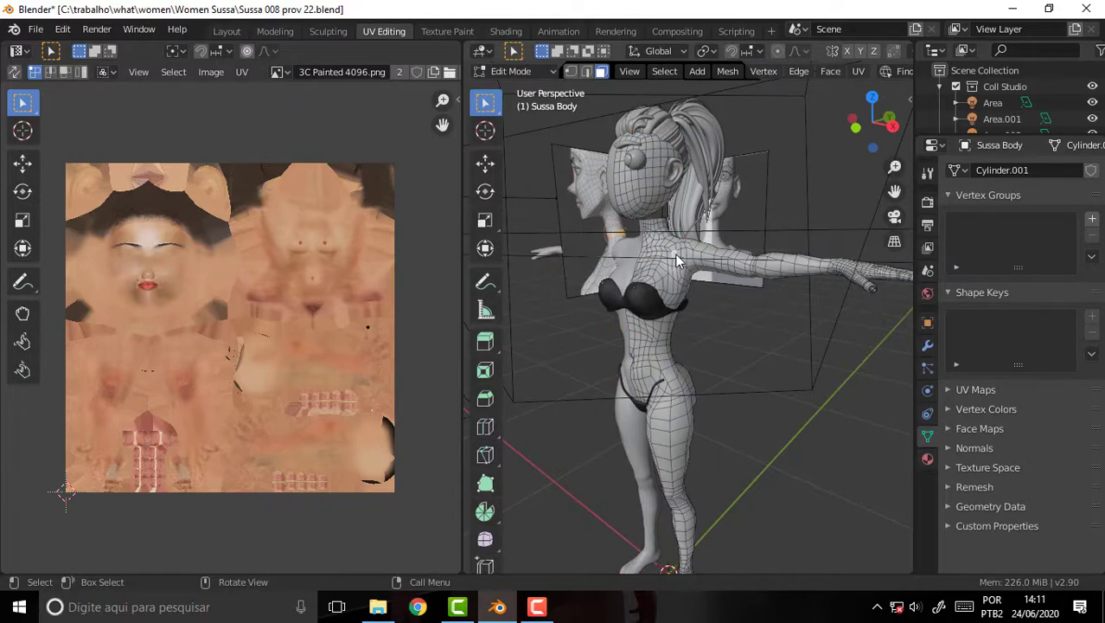
key(l)
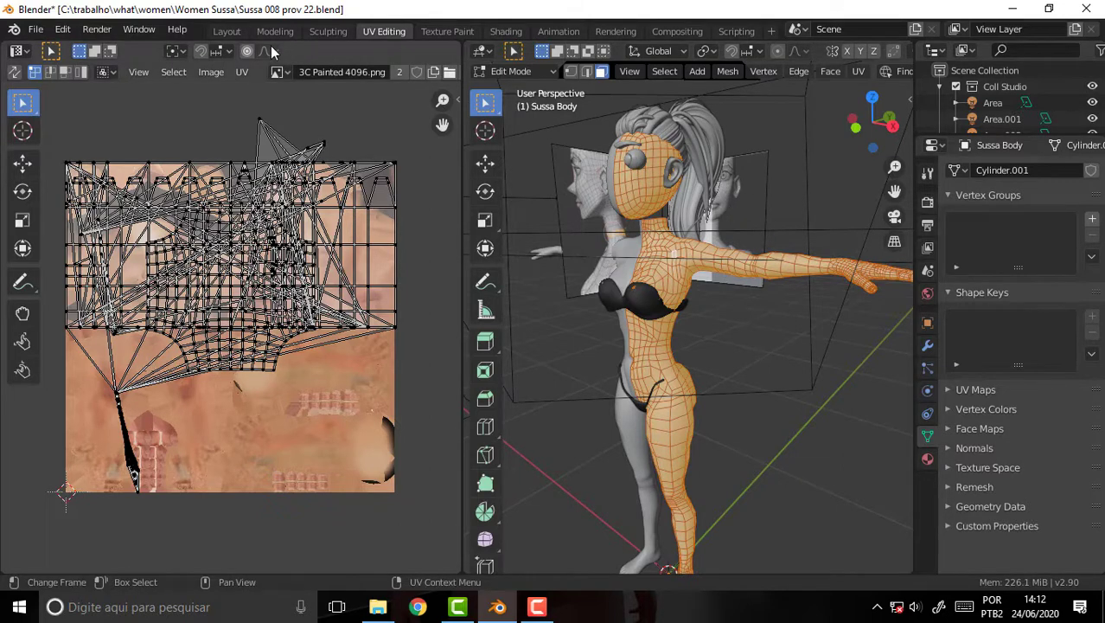
click(232, 32)
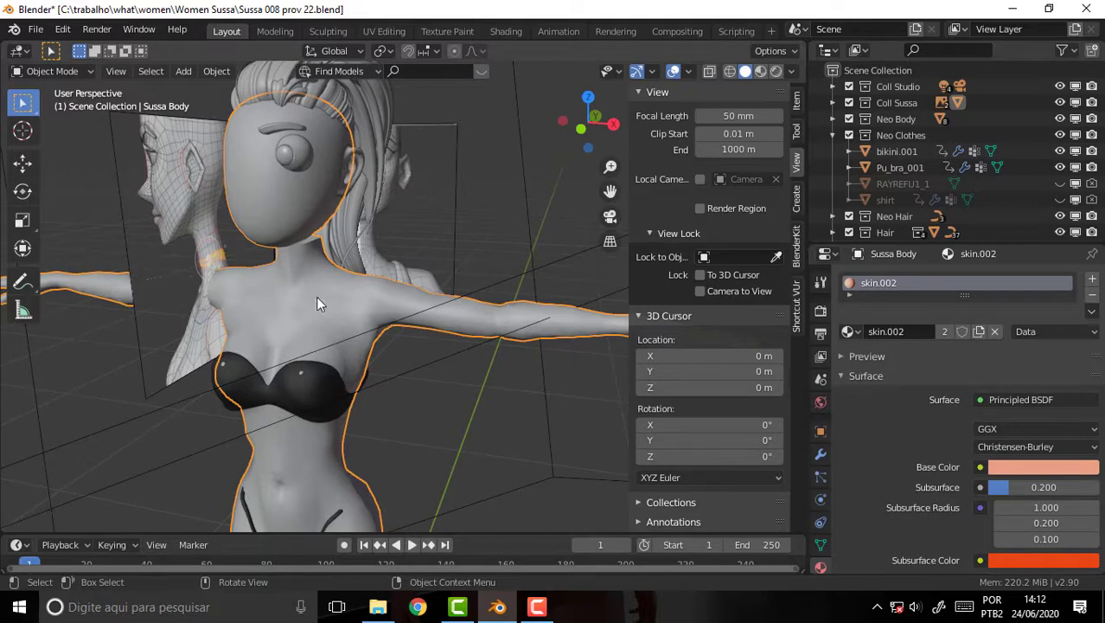
- Inspect the skin.002 shader nodes, return to Layout, and play the reference video in VLC
click(505, 32)
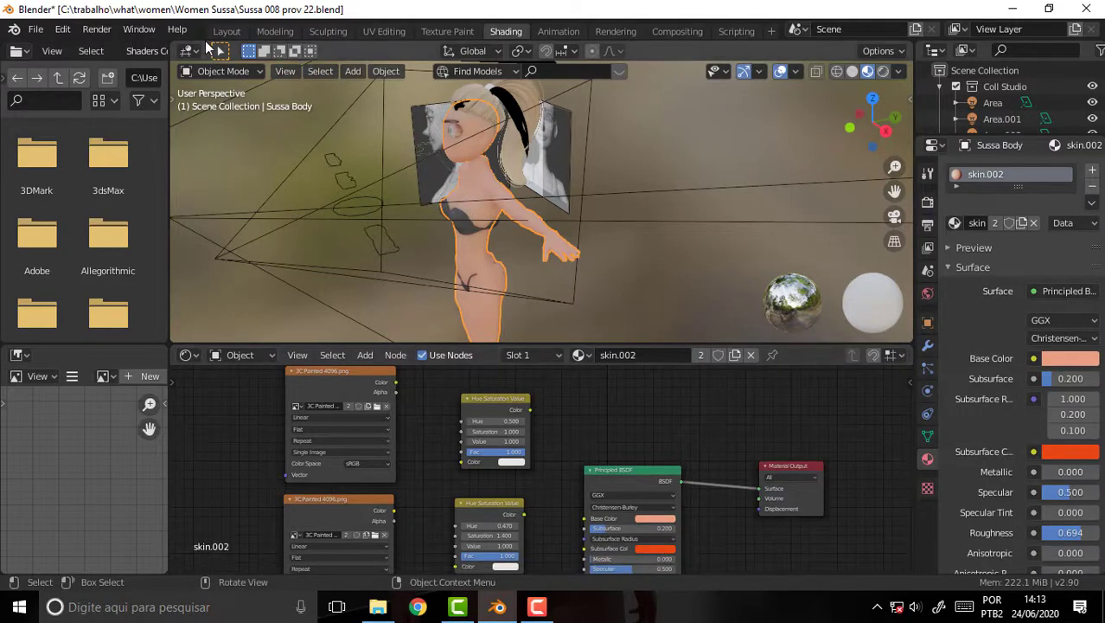
click(227, 30)
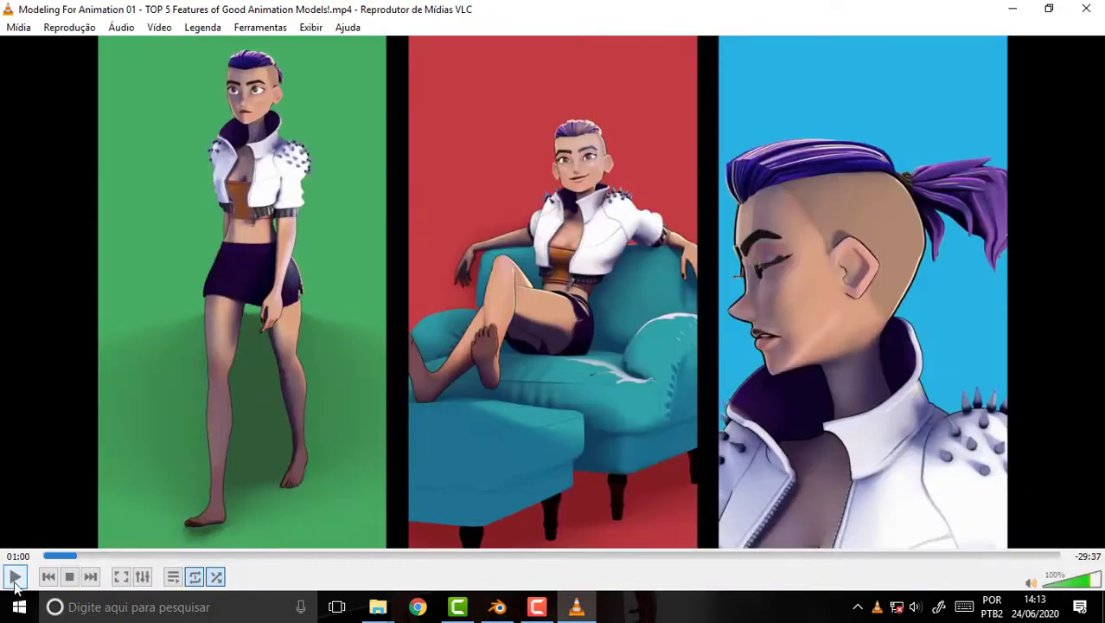
click(14, 575)
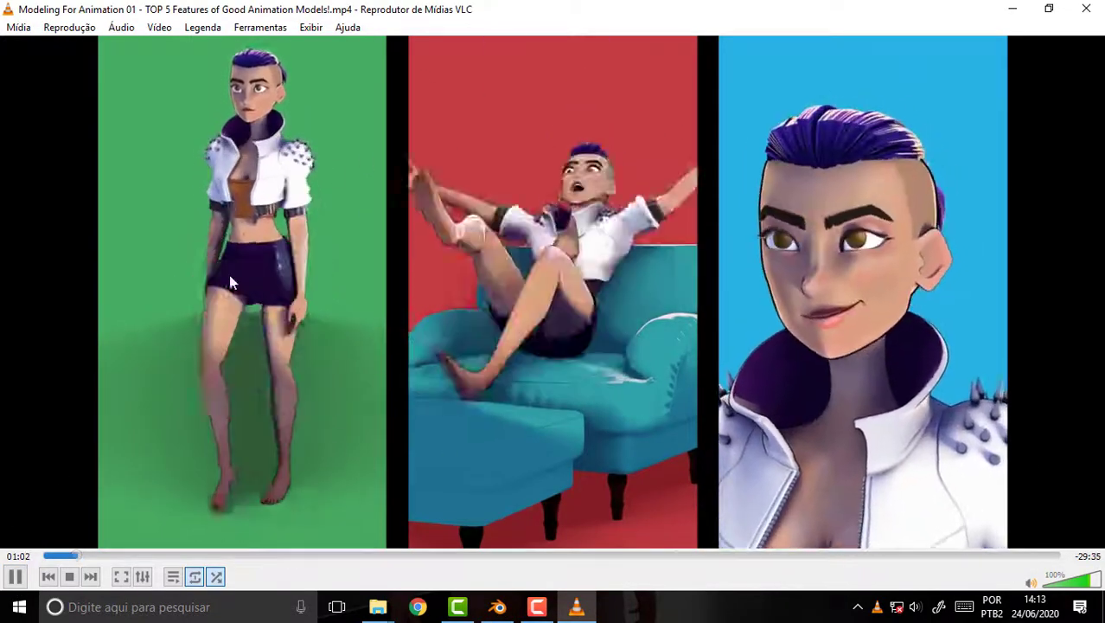
- Pause the reference video at 01:05 and return to Blender
click(16, 577)
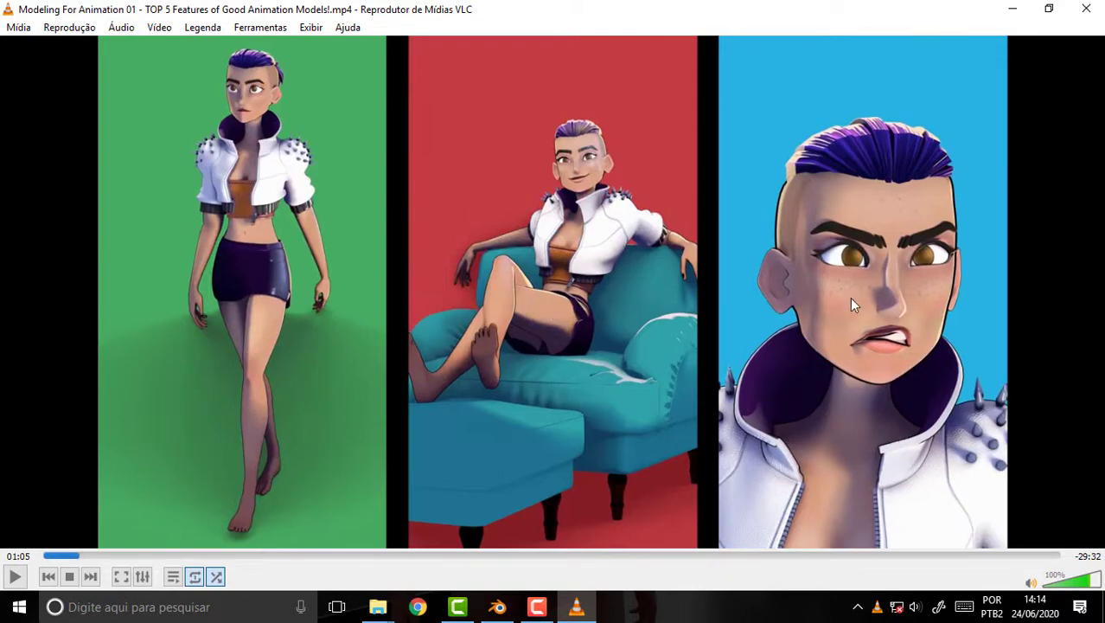
click(497, 606)
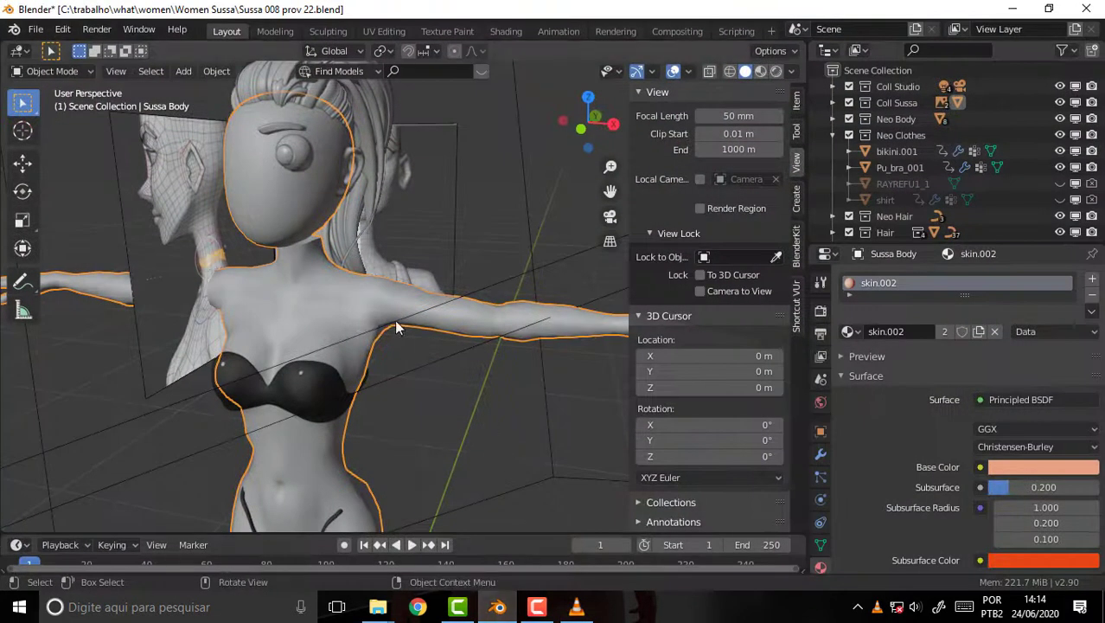
- Render a still of frame 1, zoom over the result, then close the render window
click(97, 29)
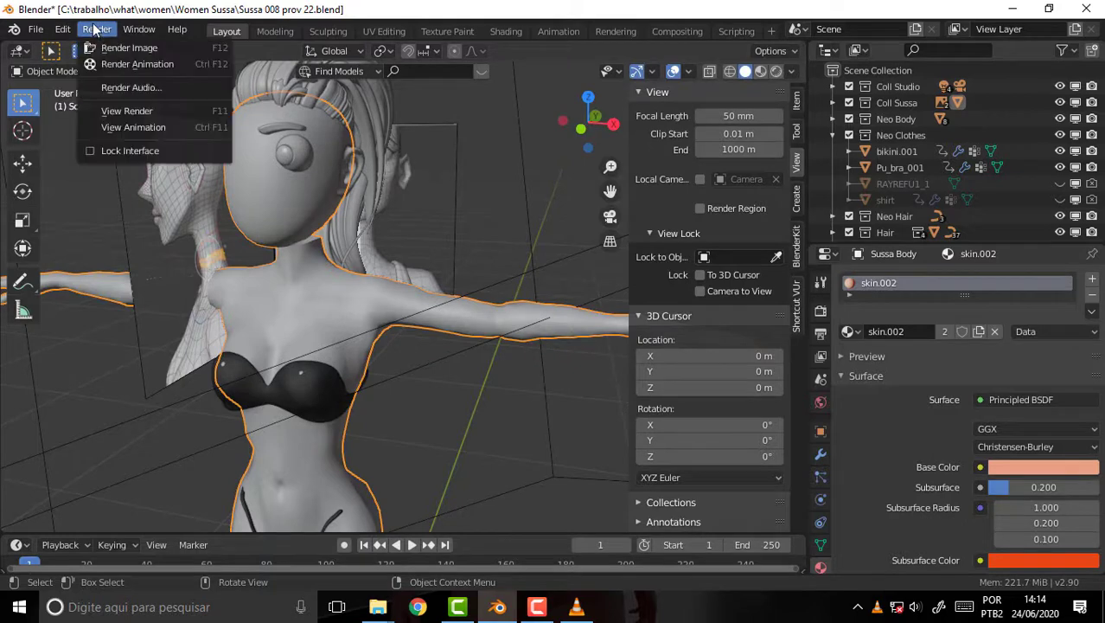
click(127, 48)
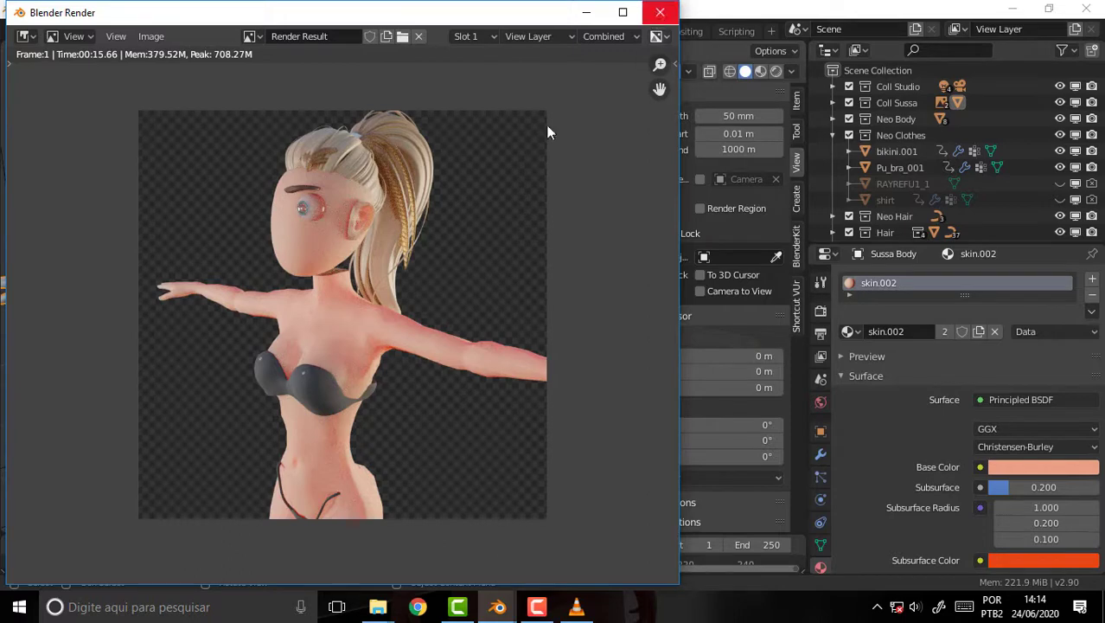
scroll(468, 204, up, 2)
scroll(468, 203, down, 1)
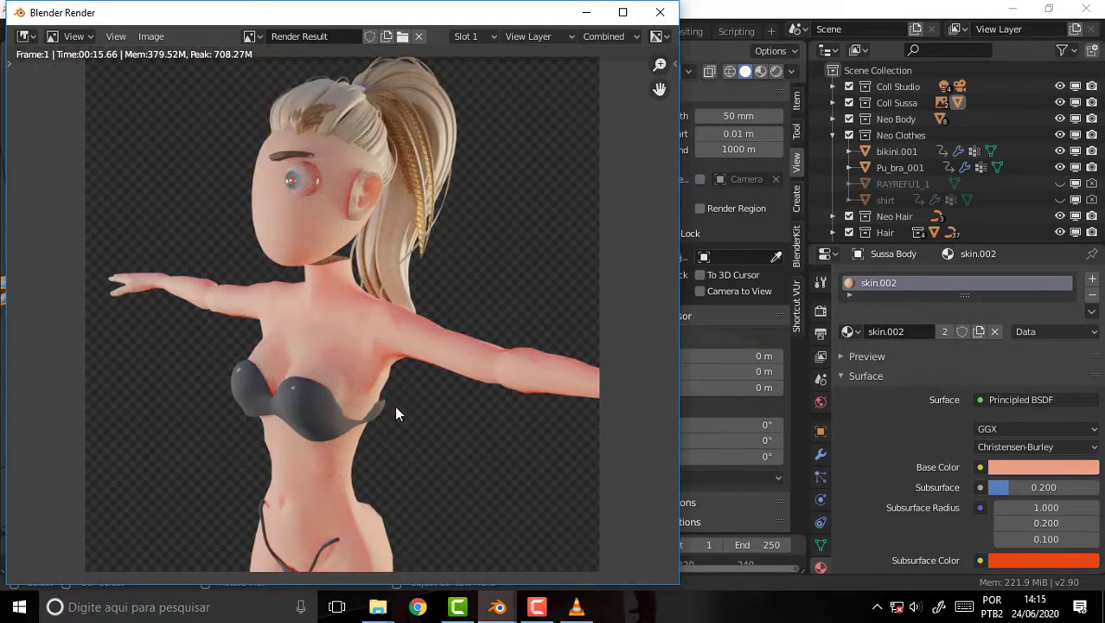
click(660, 12)
mouse_move(513, 186)
middle_down()
mouse_move(198, 186)
mouse_move(533, 177)
middle_up()
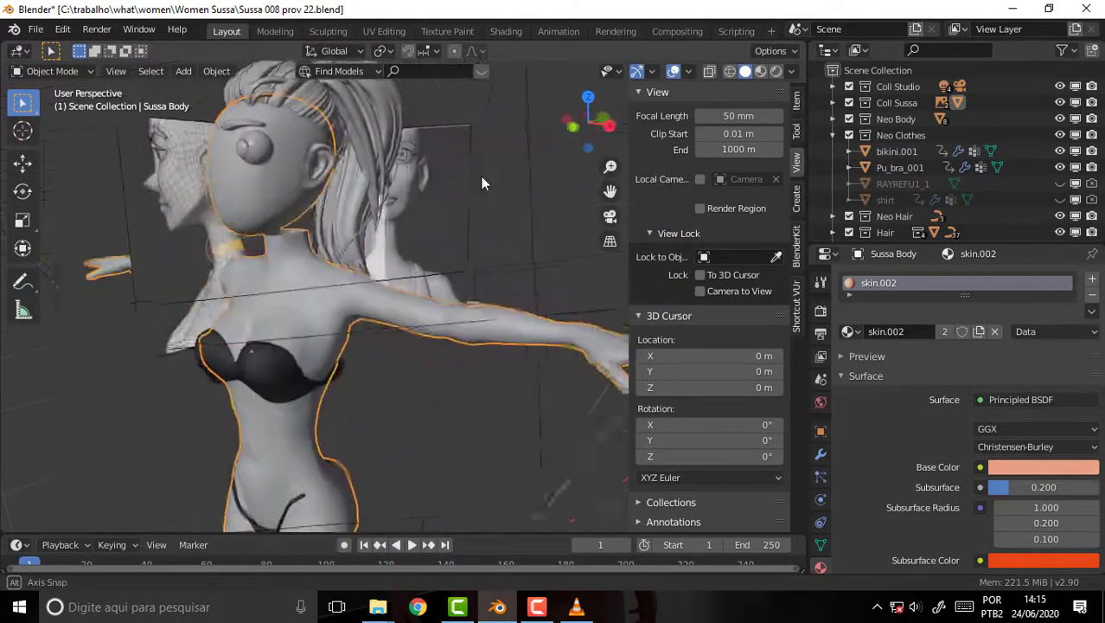
- Show Sussa Body's modifier stack and briefly expand its Mirror modifier
scroll(532, 177, down, 2)
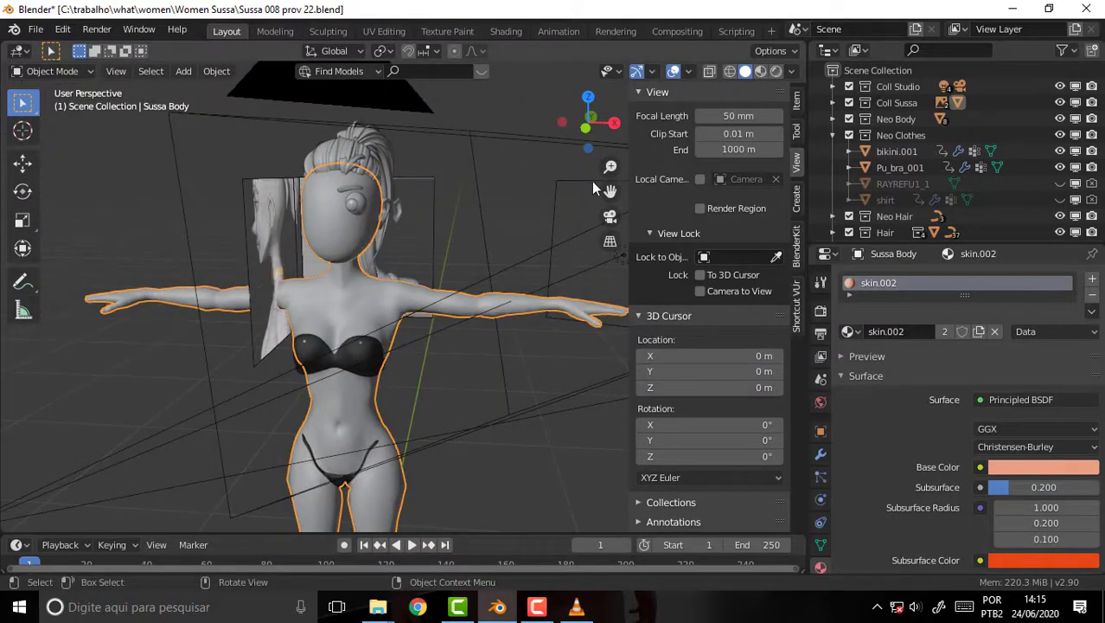
scroll(594, 187, up, 2)
scroll(593, 187, up, 2)
mouse_move(503, 280)
middle_down()
mouse_move(430, 309)
mouse_move(456, 292)
middle_up()
shift+middle_drag(365, 244, 738, 408)
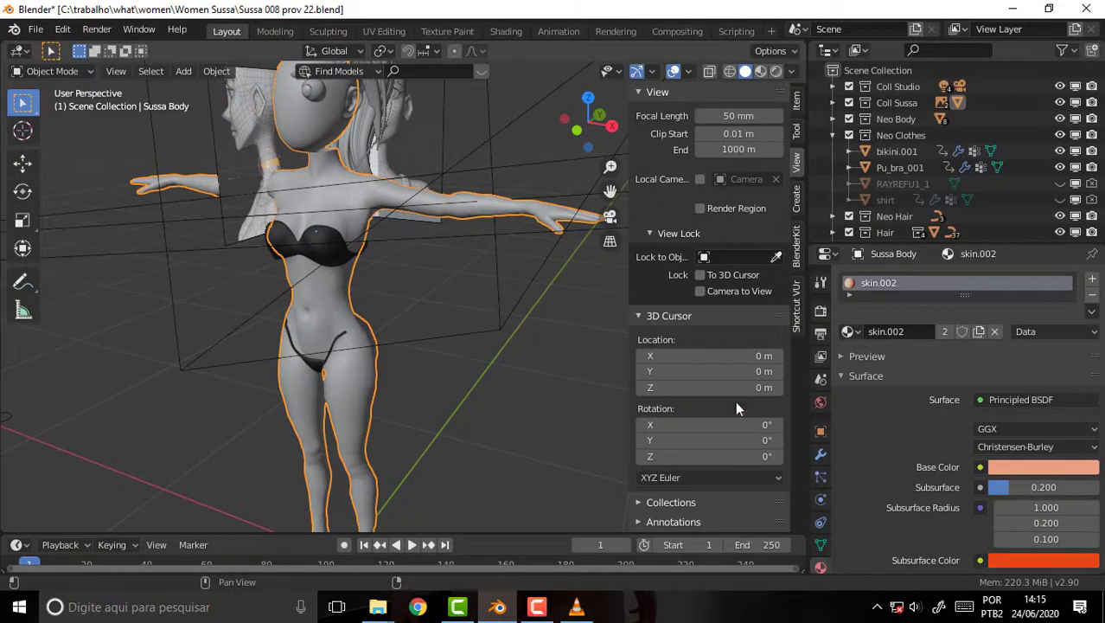
click(822, 545)
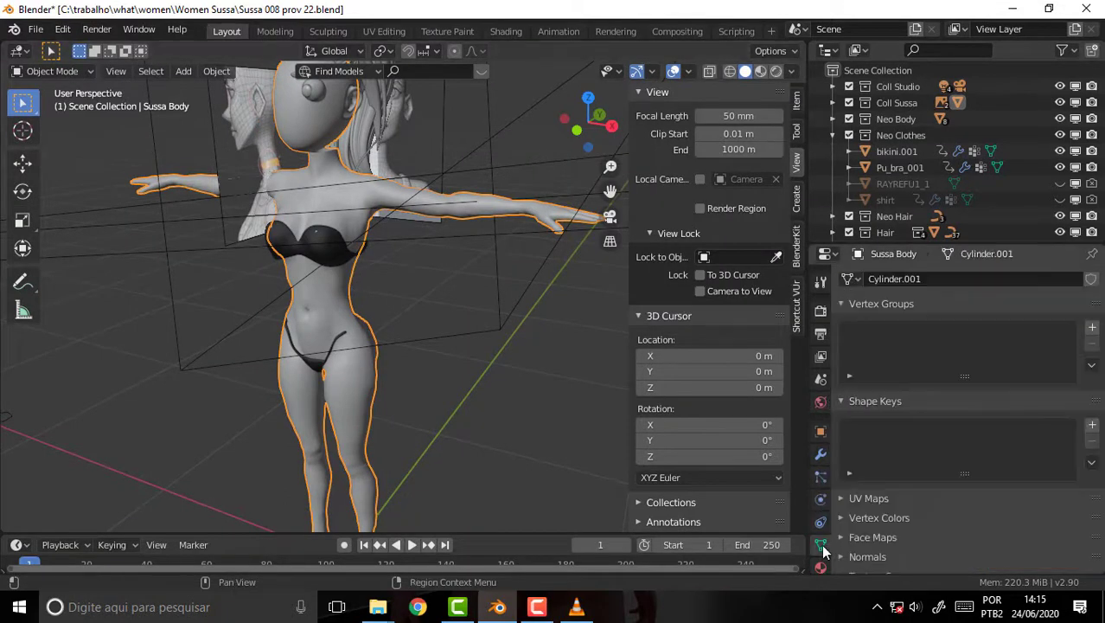
click(821, 456)
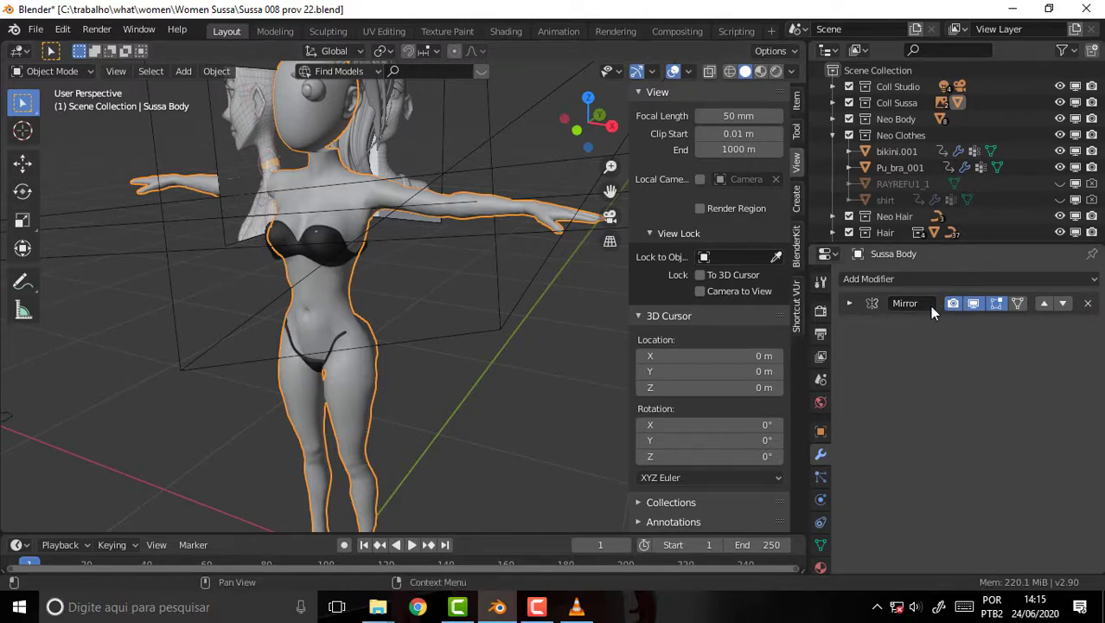
click(848, 303)
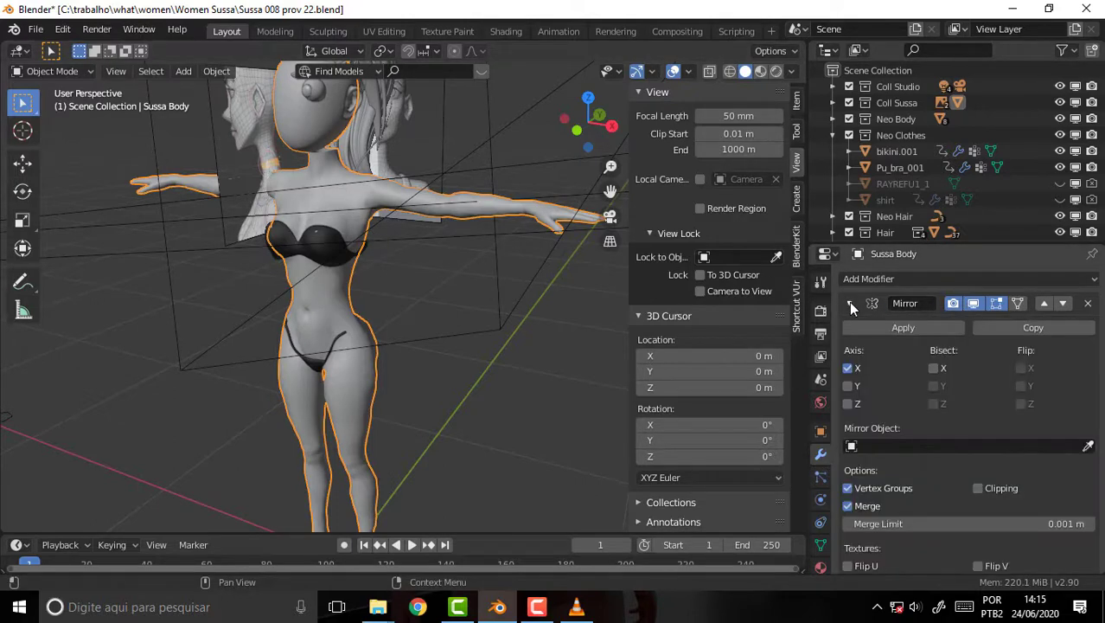
click(849, 302)
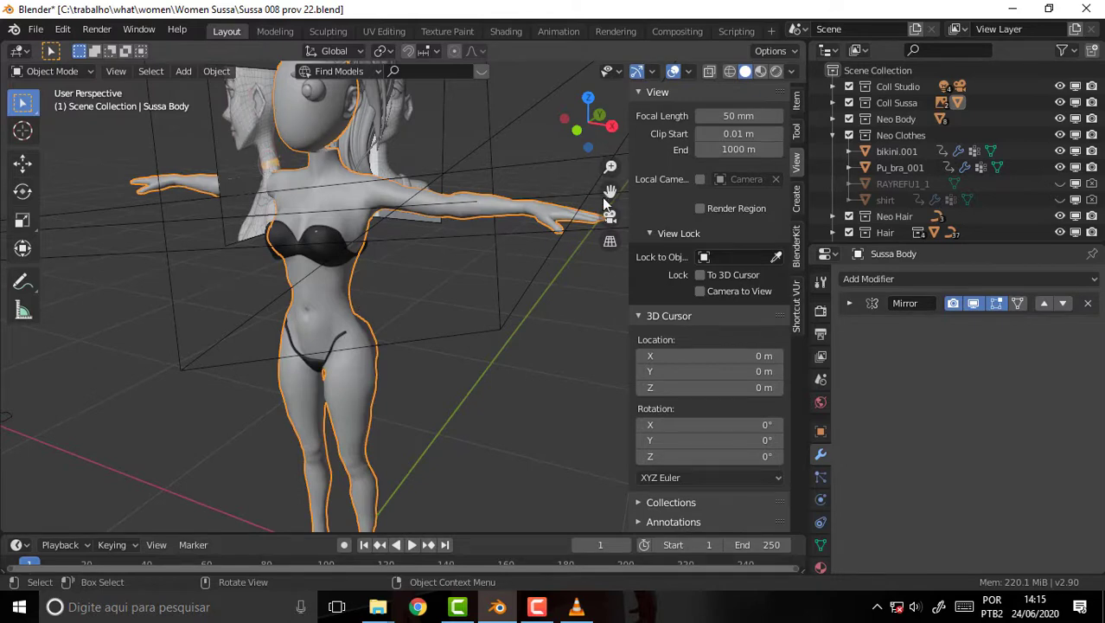
- View the head from the right side and turn on X-ray to expose its wireframe
scroll(571, 207, up, 3)
scroll(433, 243, up, 3)
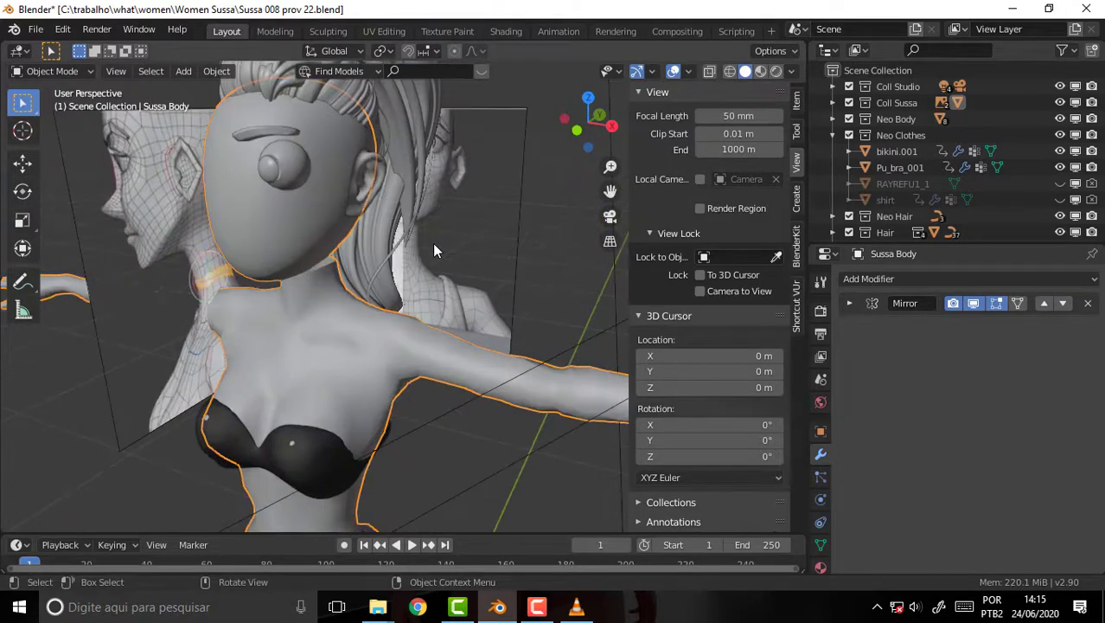
middle_drag(432, 243, 341, 230)
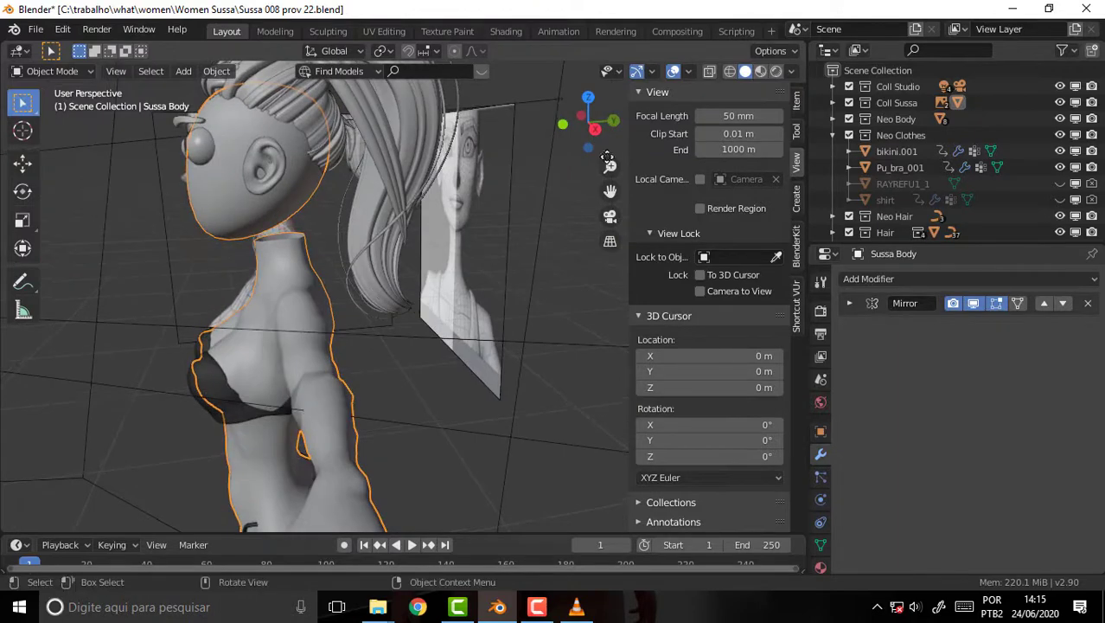
key(KP_3)
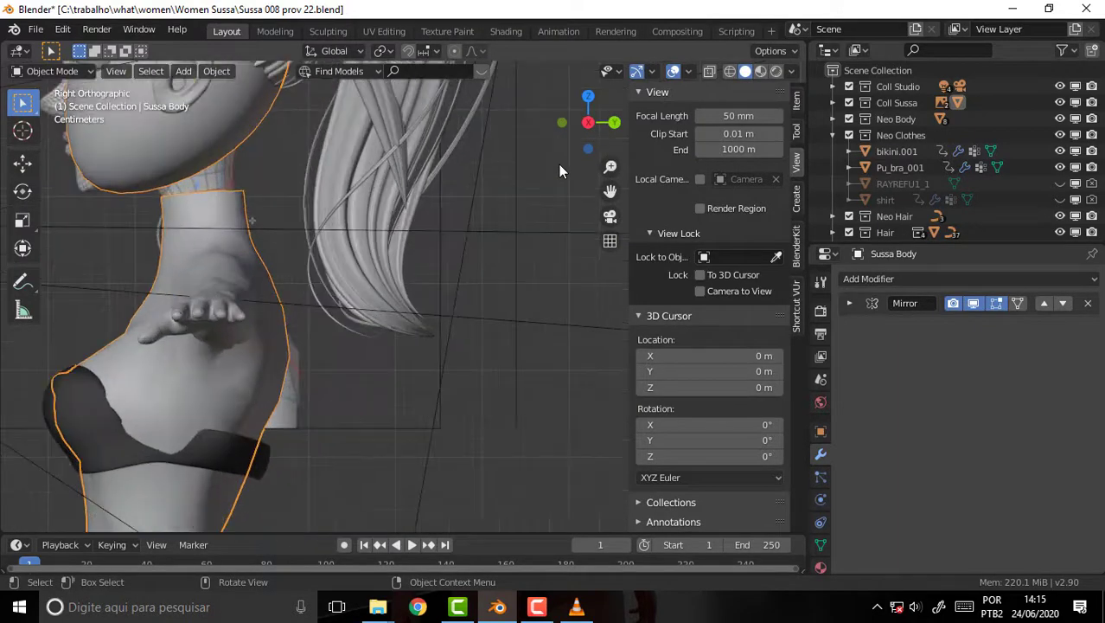
scroll(558, 164, up, 3)
drag(610, 190, 325, 272)
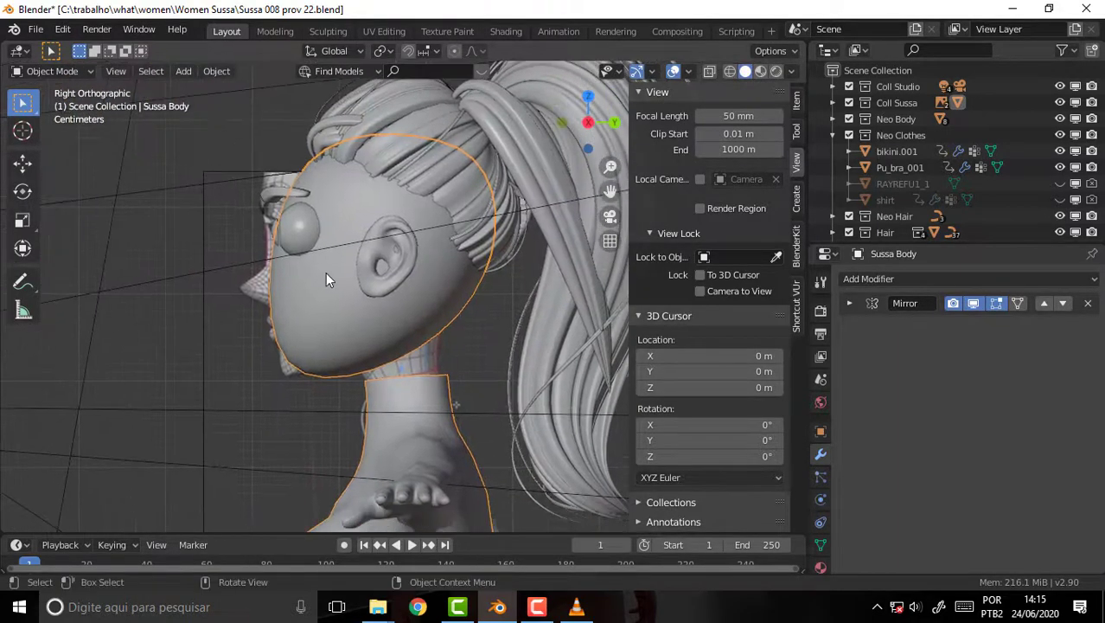
click(709, 71)
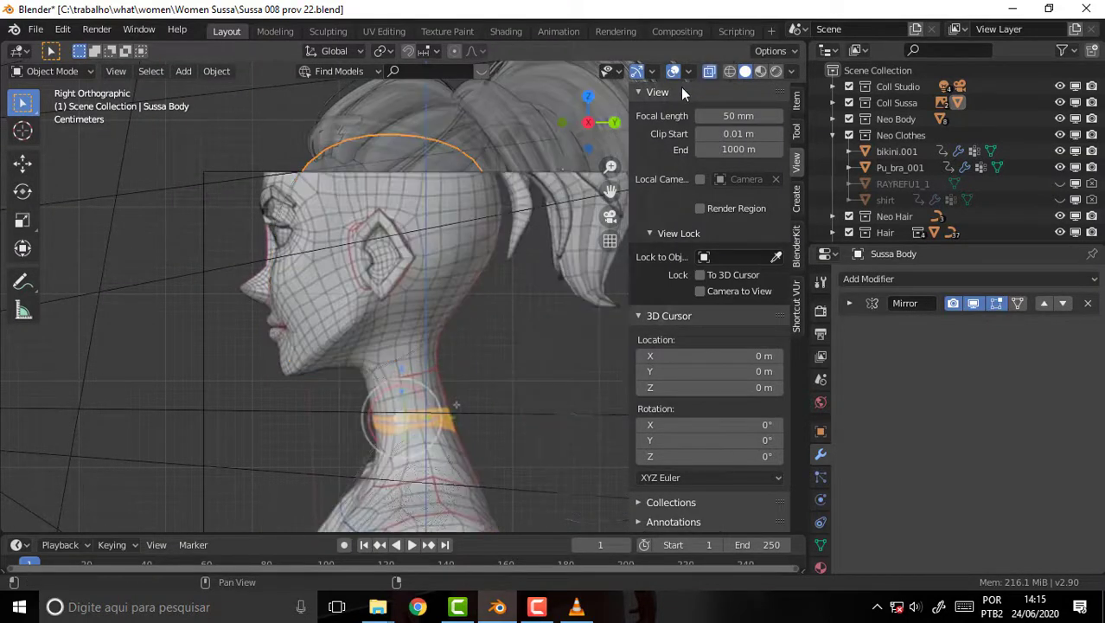
- Inspect Sussa Body's mesh in Edit Mode with nothing selected, then return to Object Mode with X-ray off
click(53, 71)
click(59, 103)
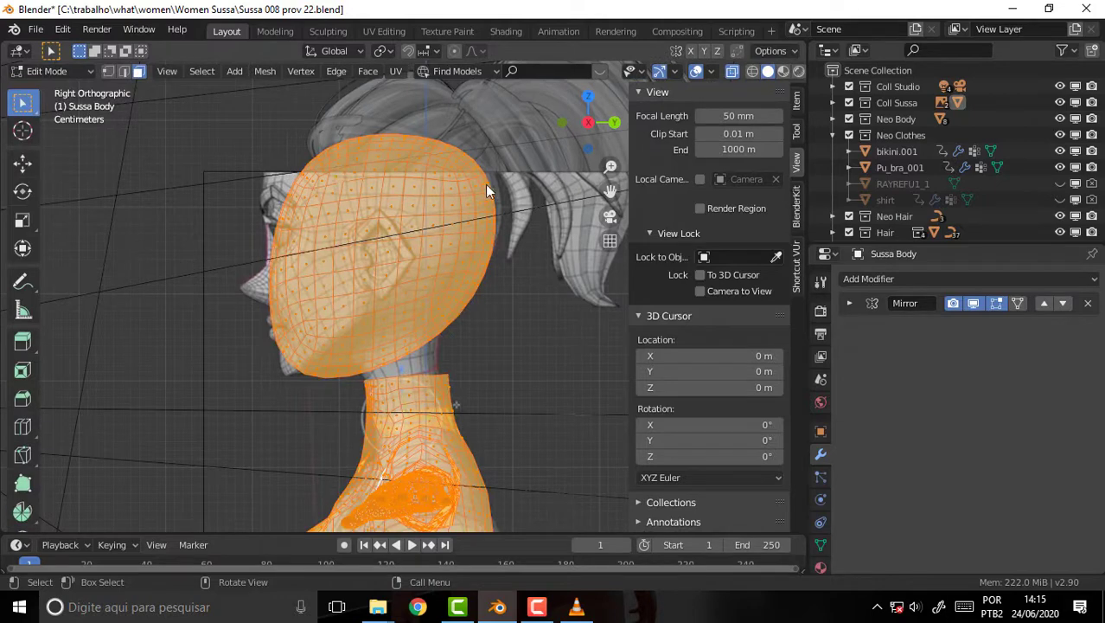
click(511, 314)
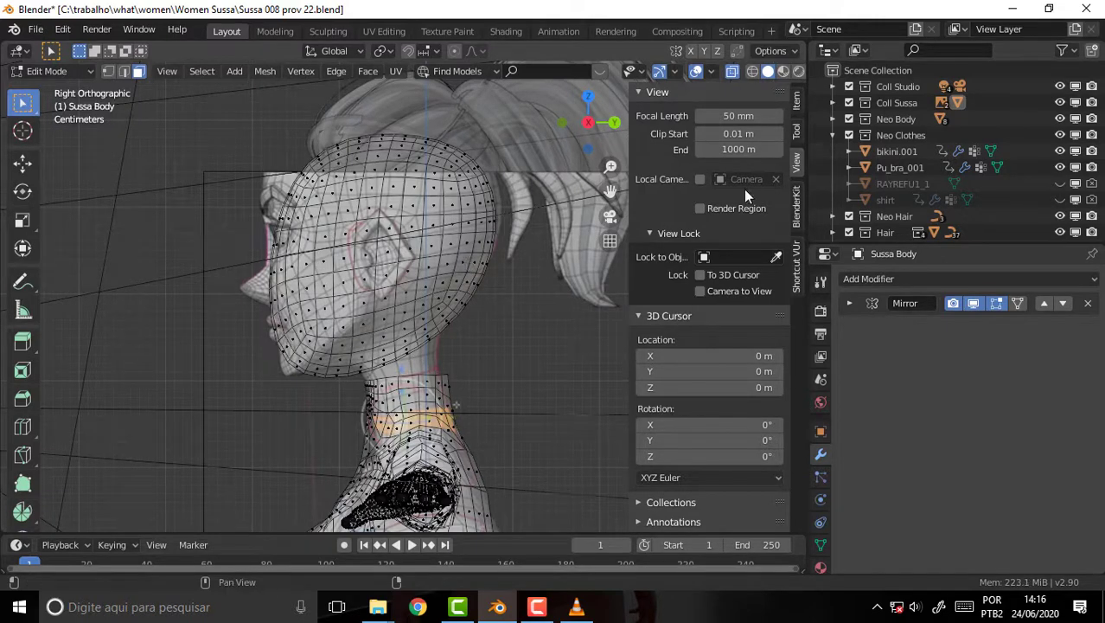
click(68, 71)
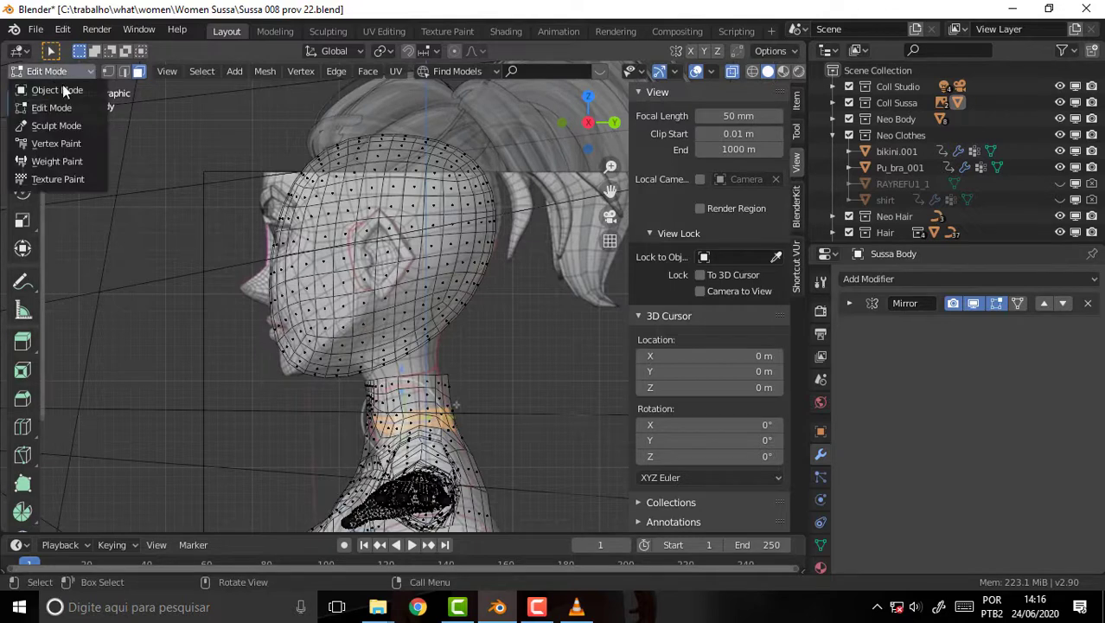
click(43, 90)
click(709, 70)
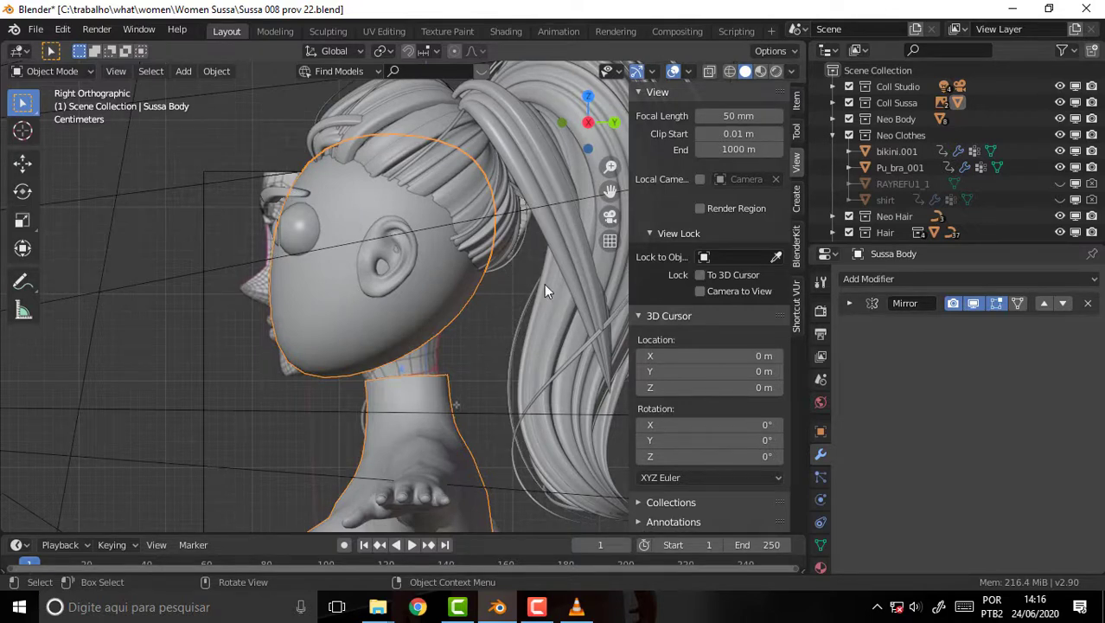
- Hide Coll Studio and Neo Body through Tricy Ear, and disable rendering for Neo Body through Tricy Ear
scroll(562, 238, down, 3)
mouse_move(566, 236)
middle_down()
mouse_move(701, 262)
mouse_move(310, 232)
mouse_move(725, 266)
mouse_move(703, 254)
mouse_move(772, 254)
mouse_move(715, 250)
mouse_move(738, 248)
middle_up()
scroll(557, 242, up, 2)
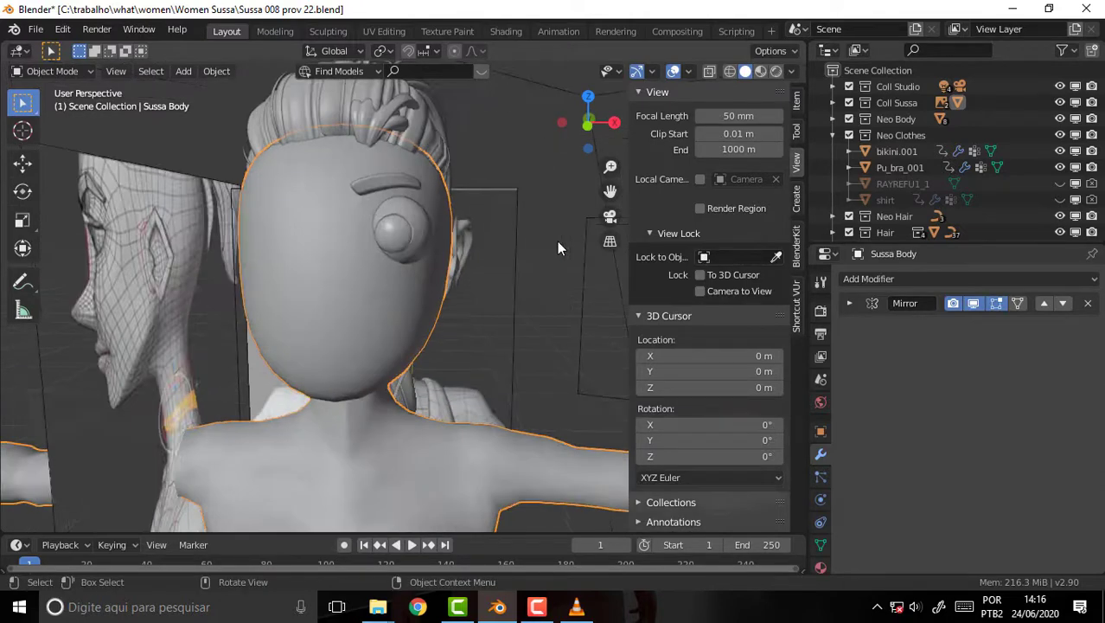
middle_drag(556, 240, 507, 240)
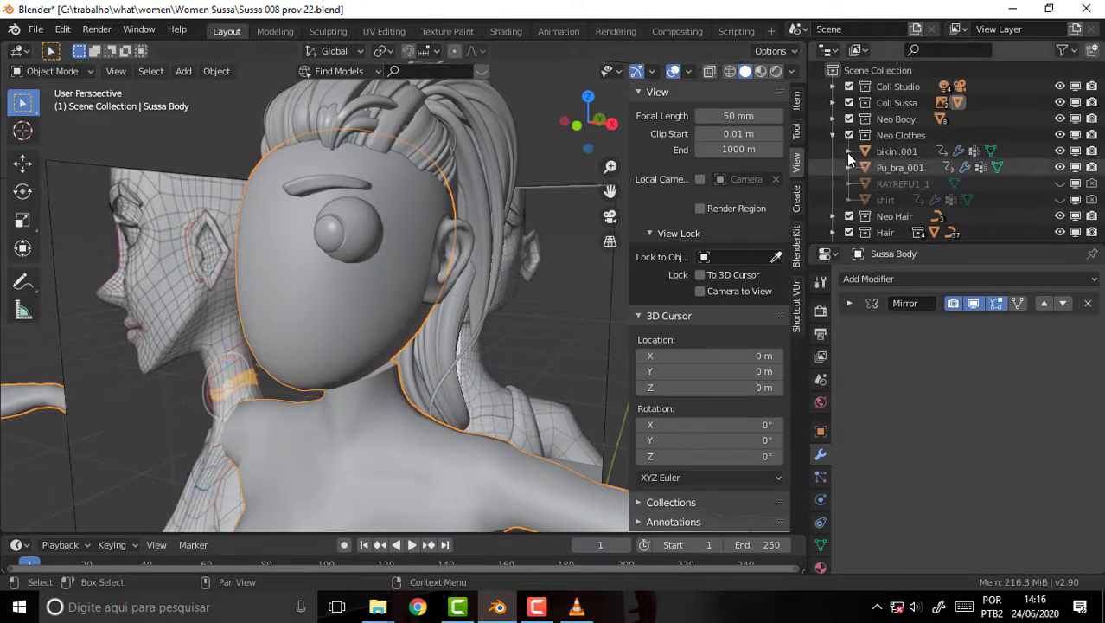
click(832, 135)
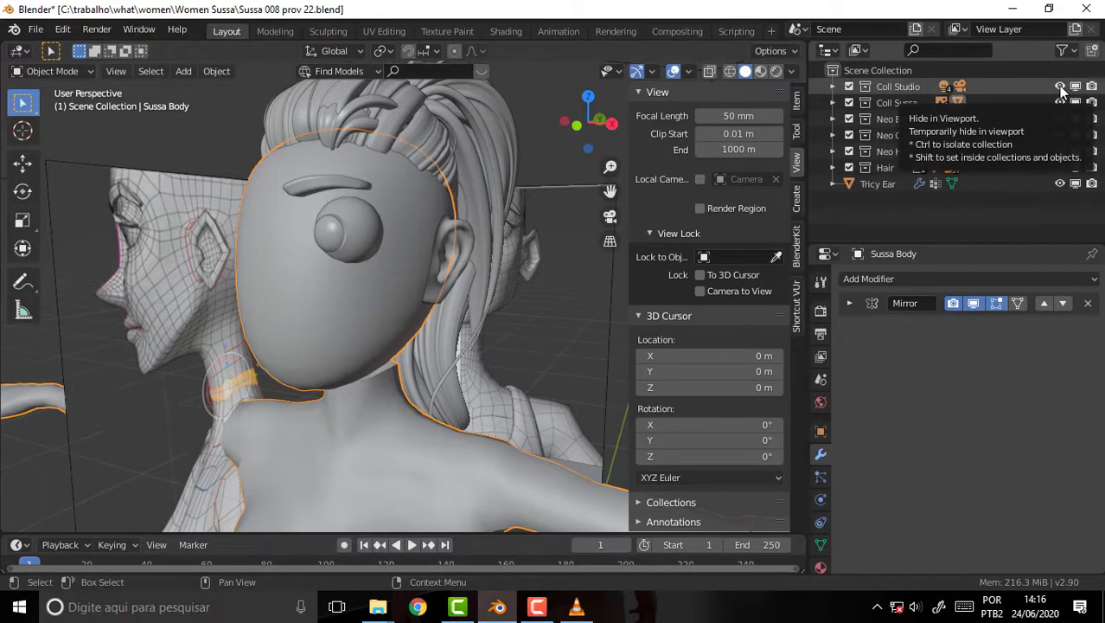
click(1060, 86)
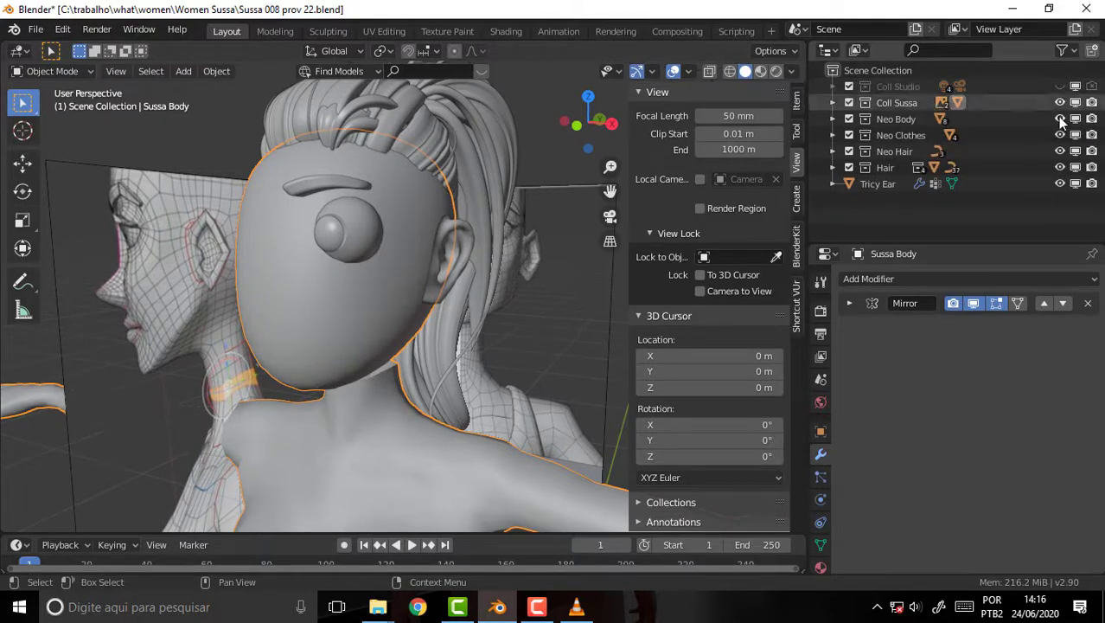
drag(1060, 119, 1068, 198)
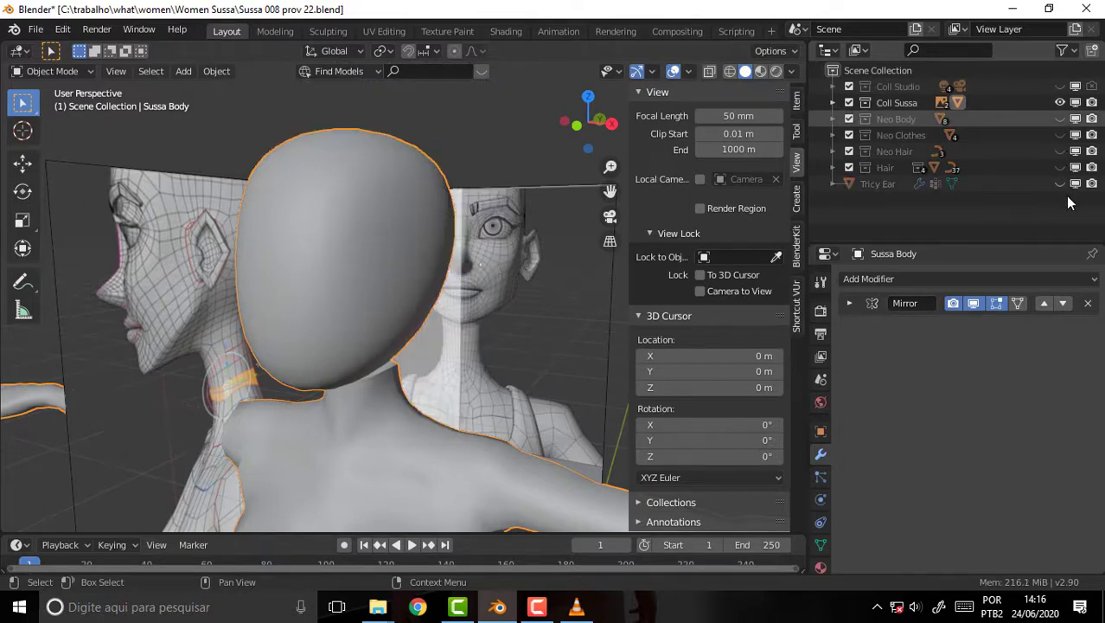
drag(1091, 119, 1092, 185)
- Recentre and orbit to a near-front view of the bare Sussa Body
scroll(461, 202, down, 2)
scroll(461, 201, down, 2)
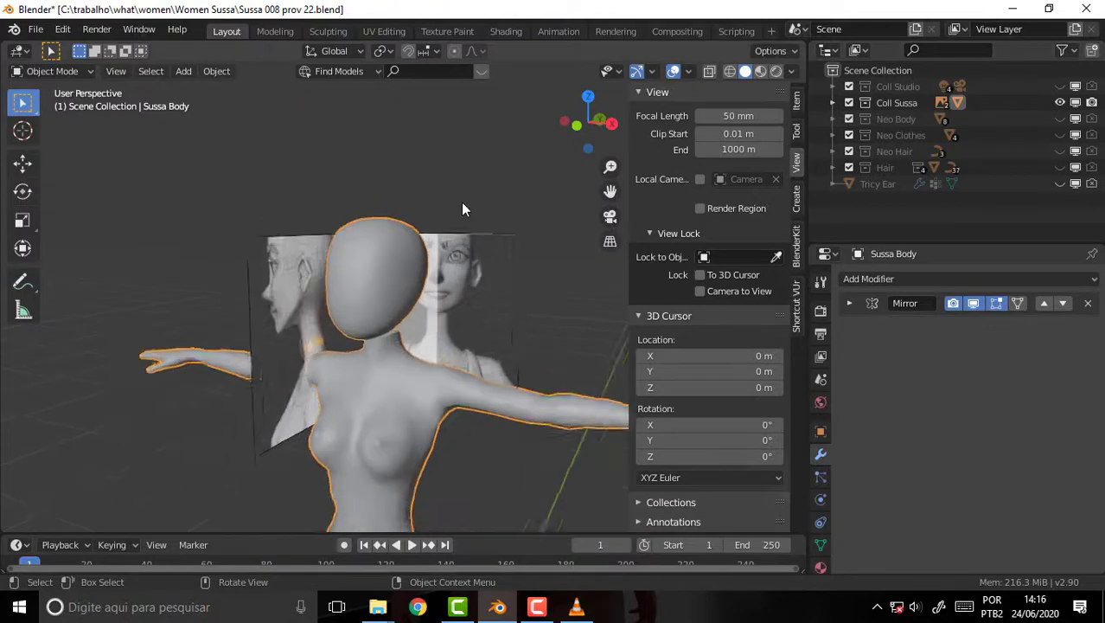
scroll(461, 201, up, 1)
drag(610, 191, 373, 297)
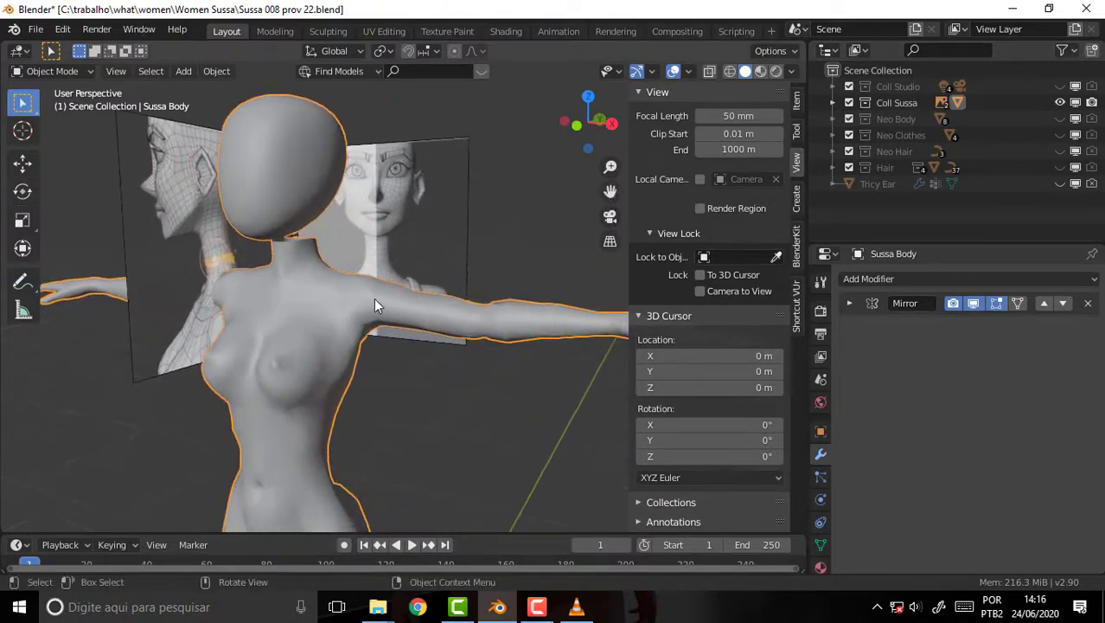
mouse_move(439, 227)
middle_down()
mouse_move(620, 241)
mouse_move(609, 246)
middle_up()
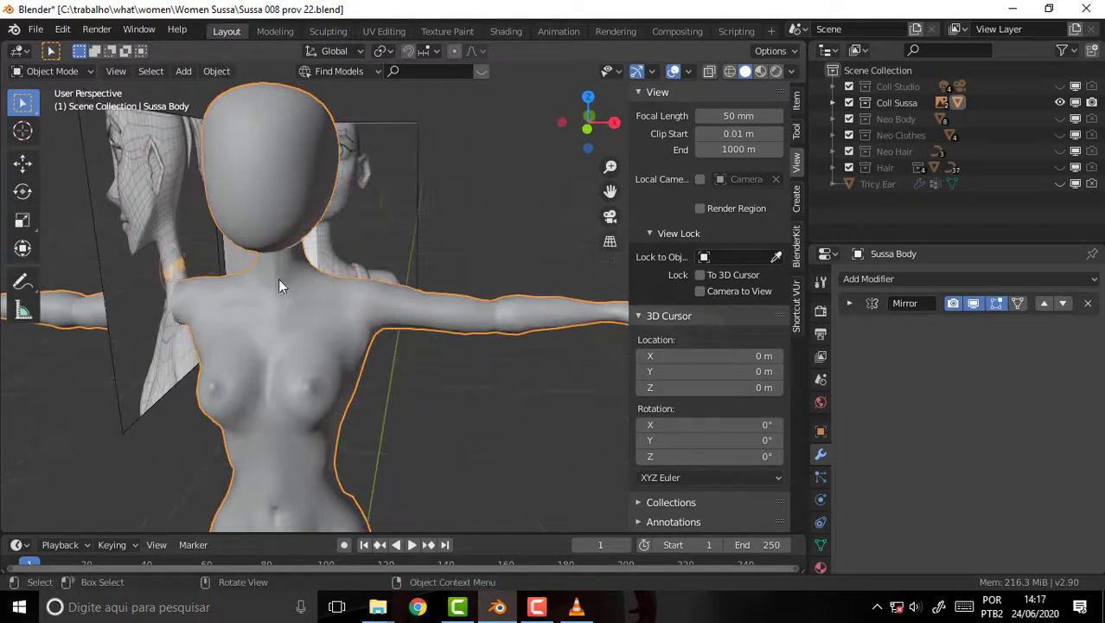